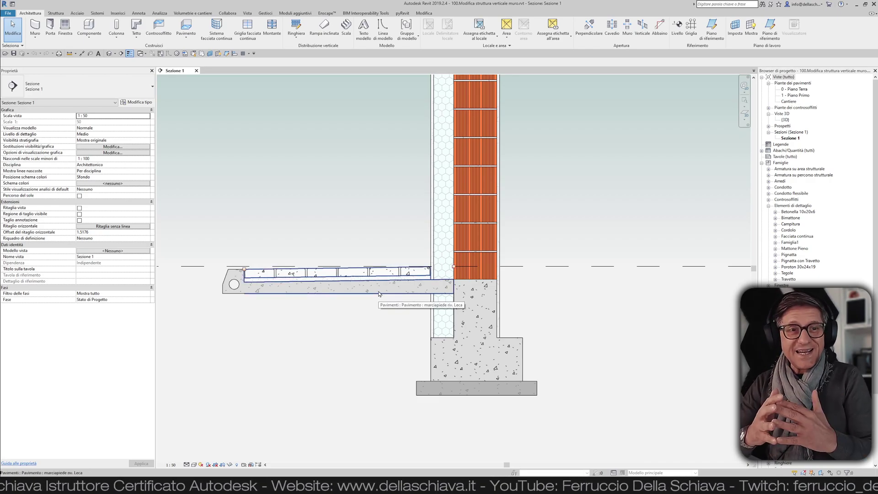
# Inspect the basement wall's layer structure in type properties, then close it and clear the selection.
pyautogui.click(433, 222)
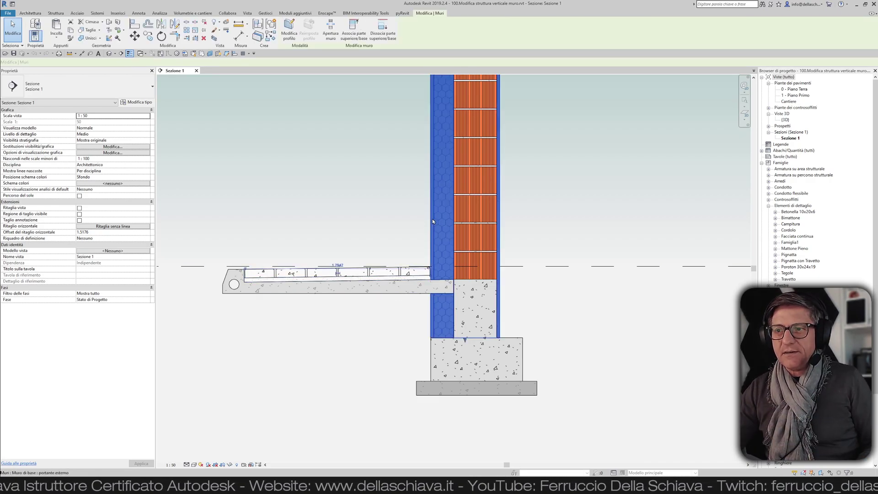
pyautogui.click(148, 102)
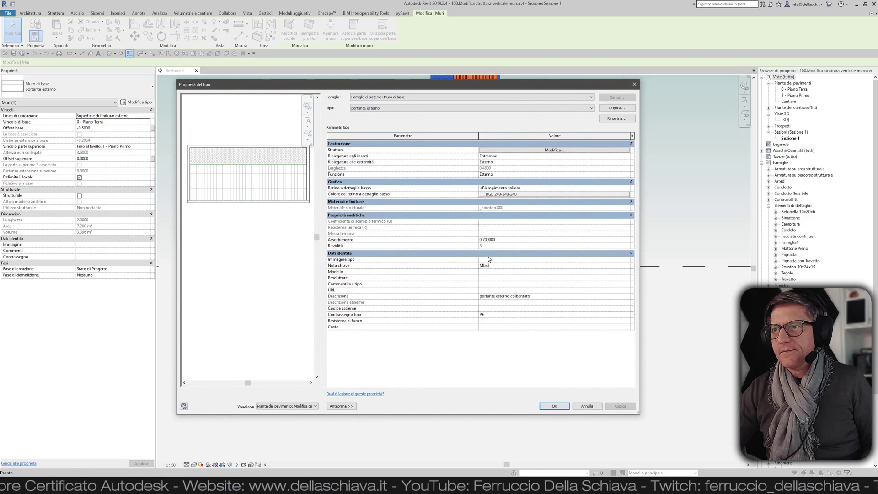
pyautogui.click(514, 152)
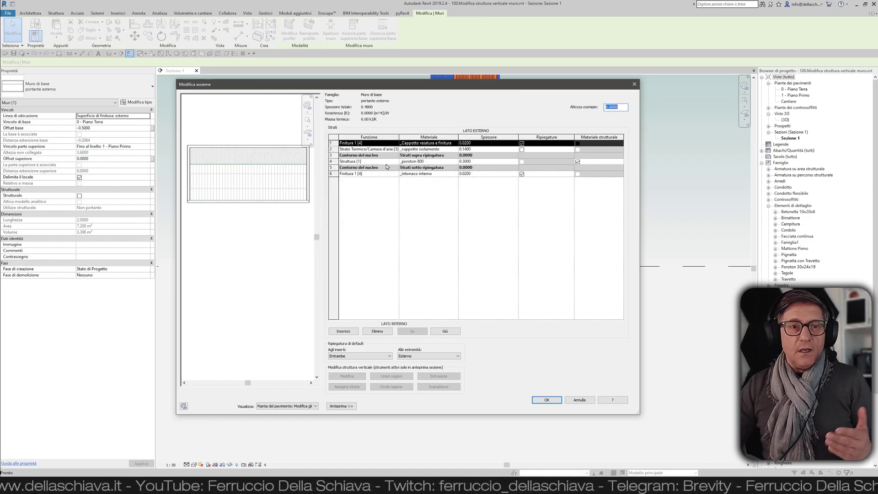
pyautogui.click(543, 400)
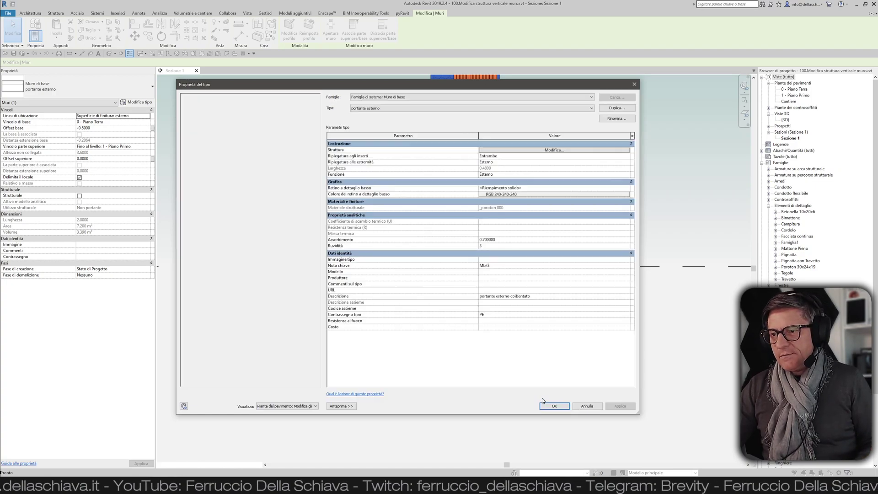
pyautogui.click(554, 409)
pyautogui.press('Escape')
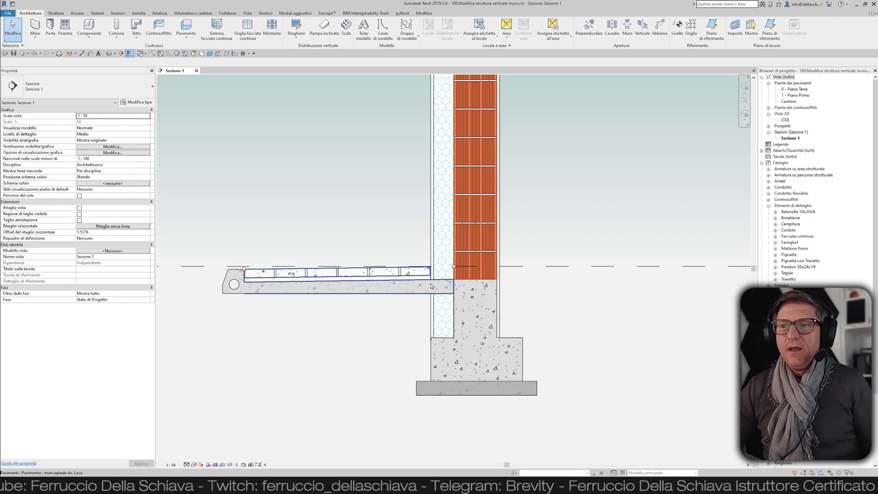
# Reopen the basement wall's layer structure with the preview set to Sezione.
pyautogui.click(432, 238)
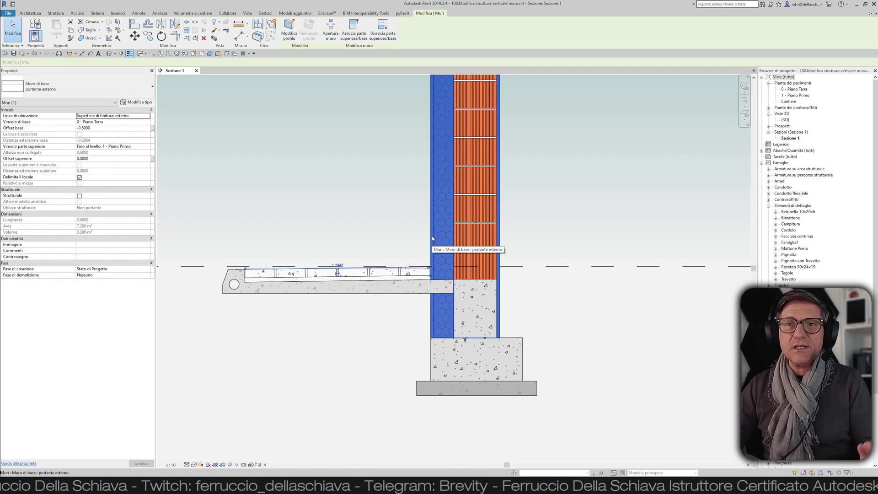
pyautogui.click(146, 103)
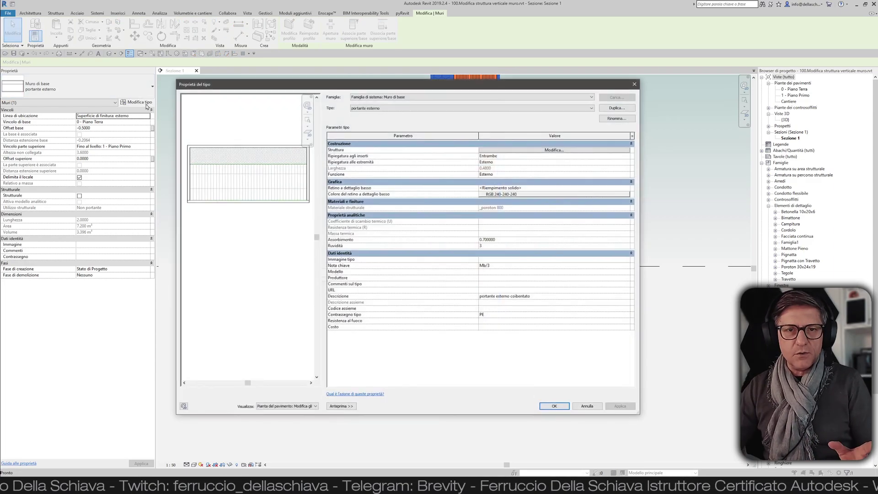
pyautogui.click(523, 151)
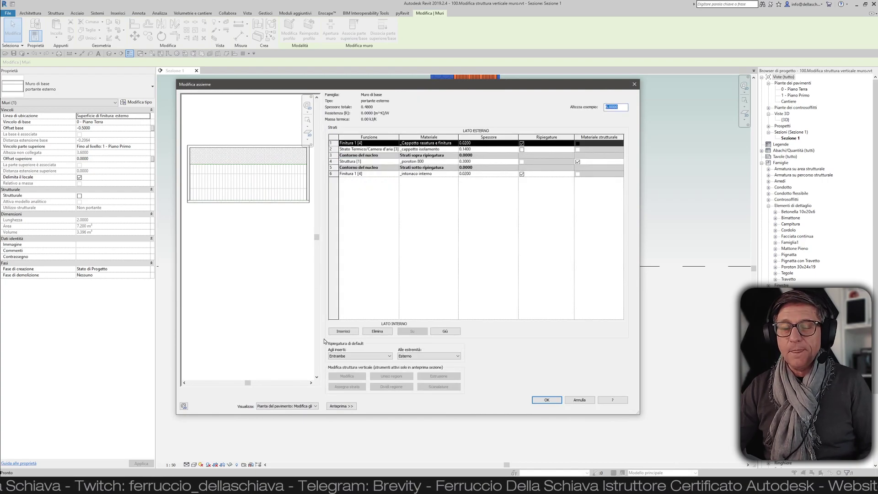
pyautogui.click(277, 406)
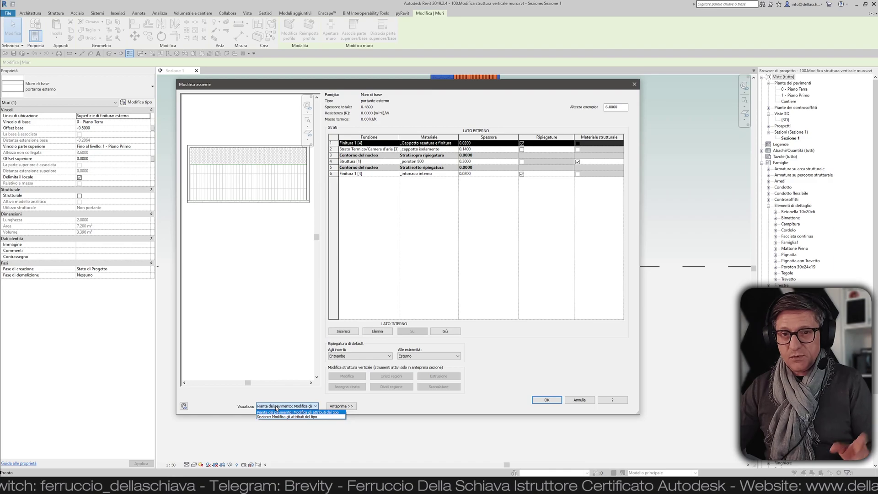
pyautogui.click(273, 416)
pyautogui.write('1')
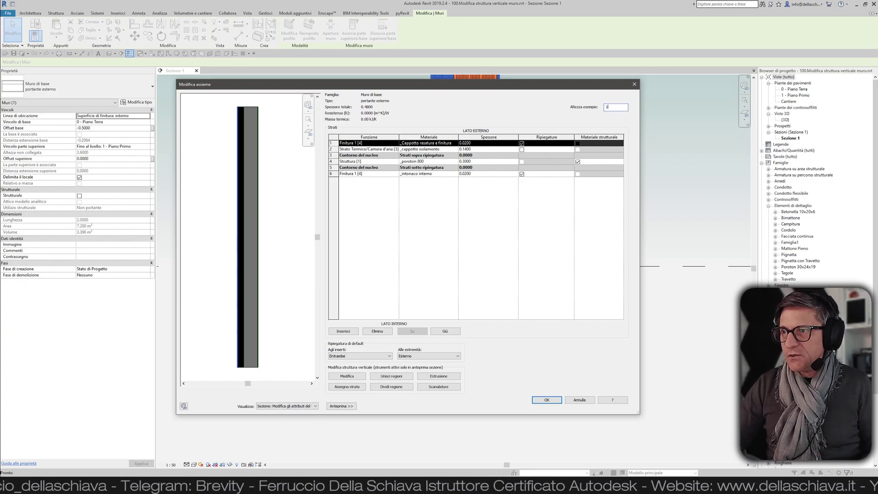
# Set the preview sample height to 1 and zoom in on the wall's base.
pyautogui.press('Tab')
pyautogui.scroll(2, 257, 361)
pyautogui.scroll(2, 264, 338)
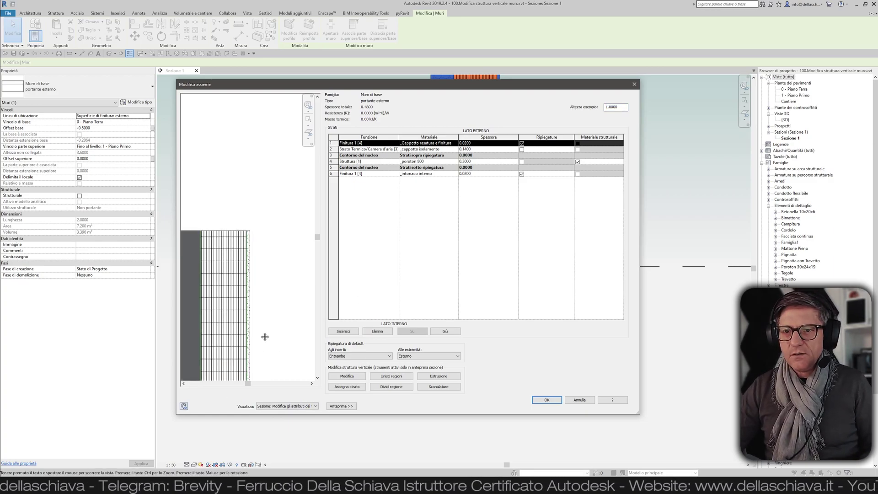
pyautogui.scroll(2, 299, 293)
pyautogui.moveTo(248, 360); pyautogui.dragTo(247, 359, button='middle')
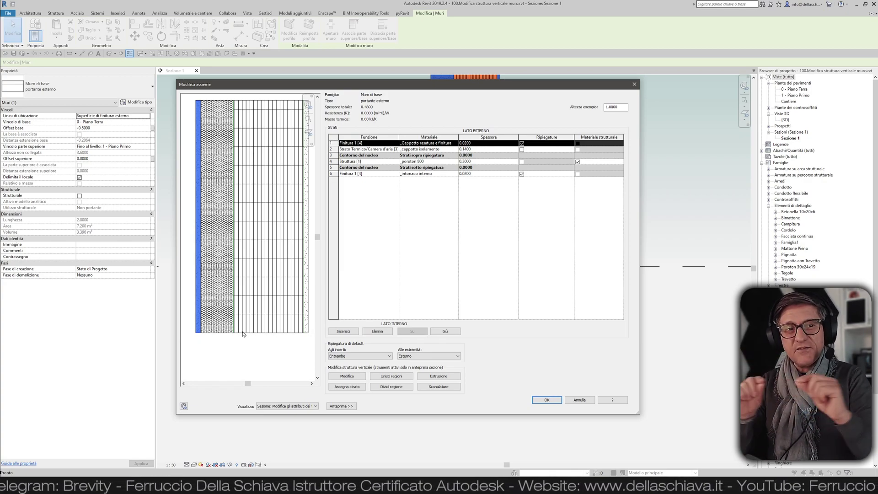
# Unlock the outer layer's bottom boundary in the preview so it can extend.
pyautogui.click(341, 377)
pyautogui.scroll(2, 195, 343)
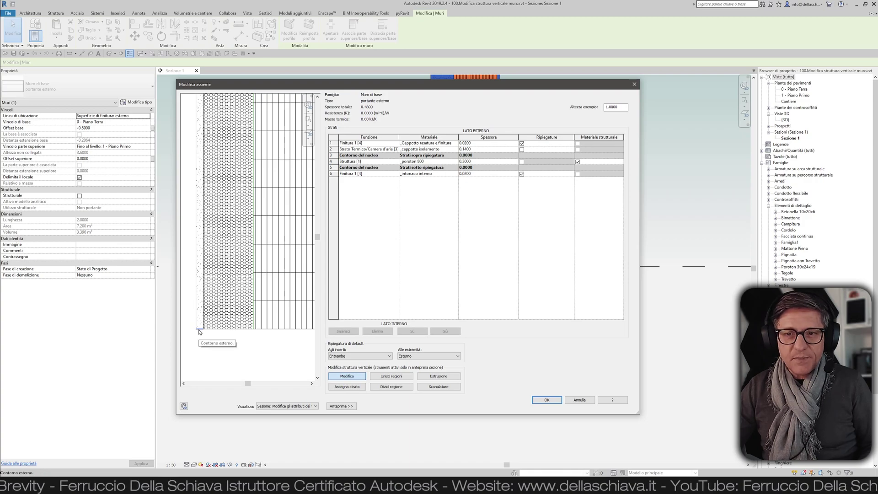
pyautogui.scroll(2, 199, 332)
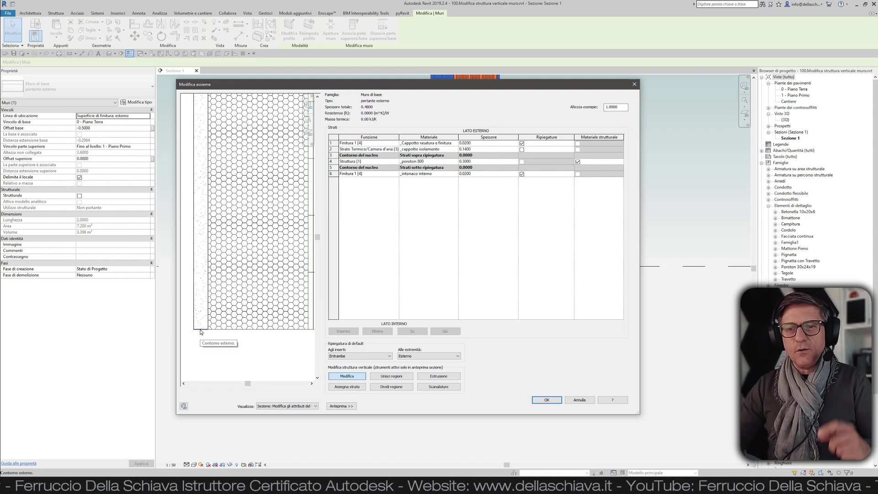
pyautogui.click(201, 332)
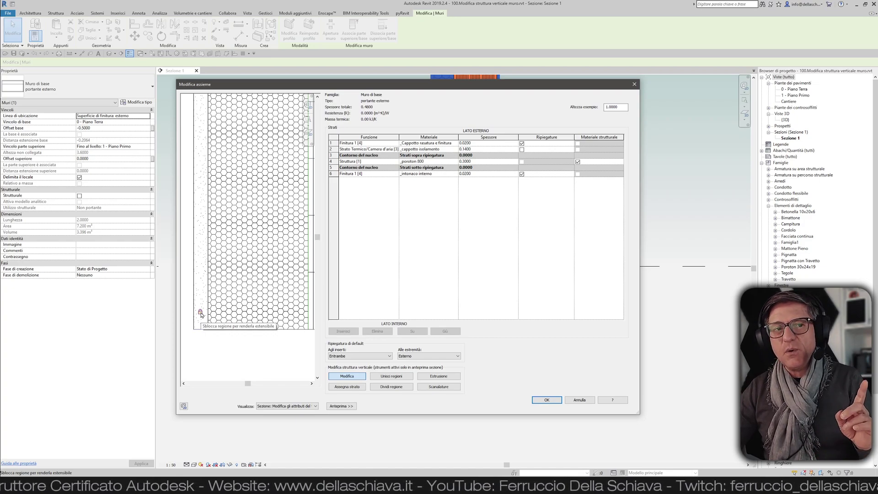
pyautogui.click(200, 312)
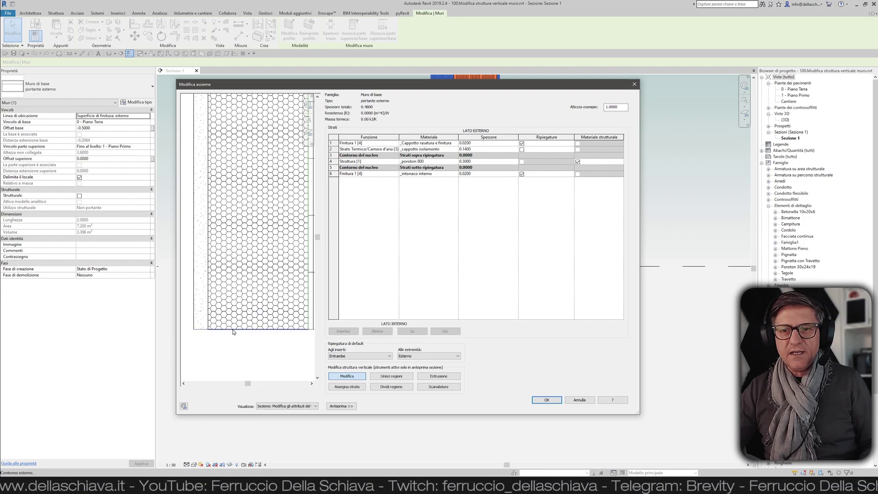
# Apply the layer changes to the wall type and select the exterior base wall in Sezione 1.
pyautogui.click(546, 401)
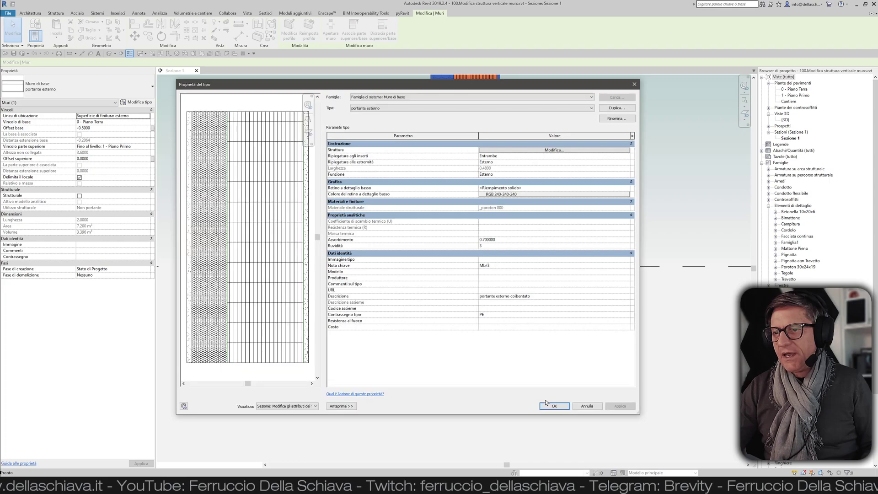
pyautogui.click(621, 408)
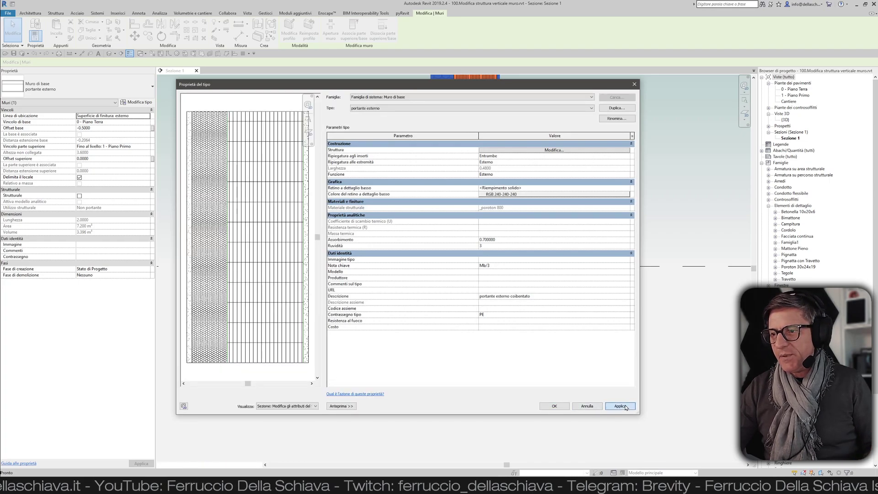
pyautogui.click(555, 407)
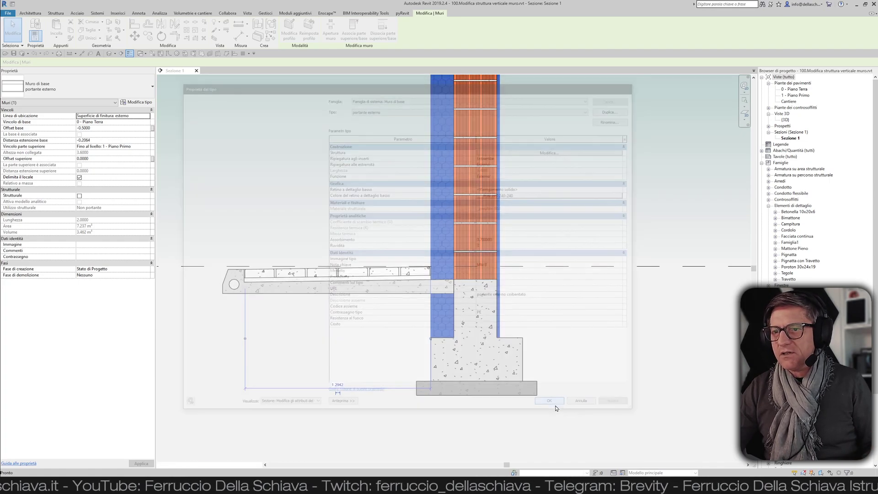
pyautogui.click(353, 328)
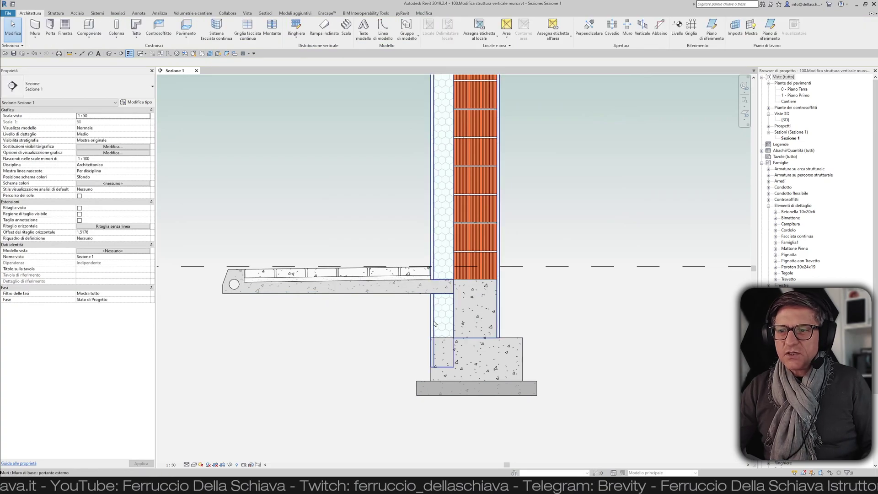
pyautogui.click(434, 323)
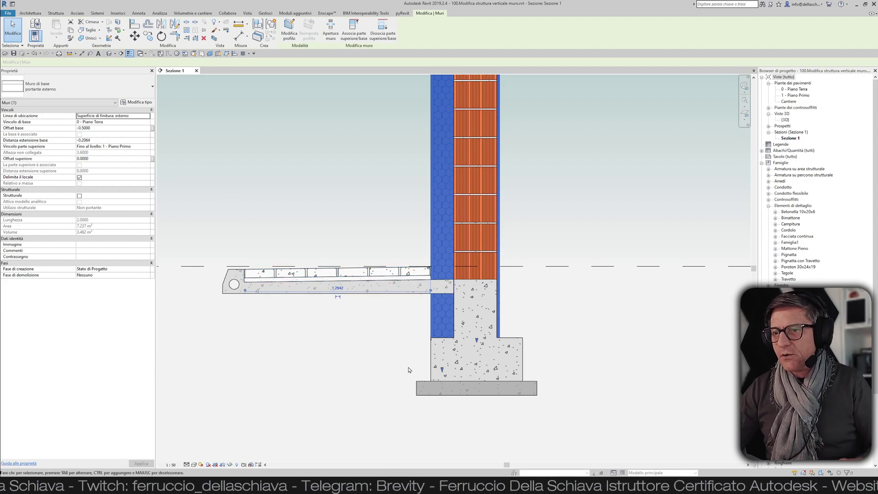
# Drag the wall's base up out of the footing toward the floor slab.
pyautogui.moveTo(441, 371); pyautogui.dragTo(443, 357)
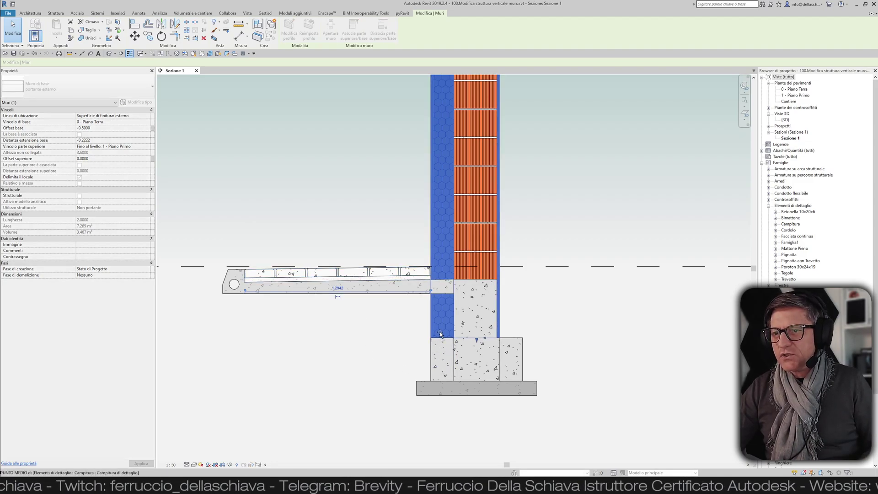
pyautogui.moveTo(442, 320); pyautogui.dragTo(442, 319)
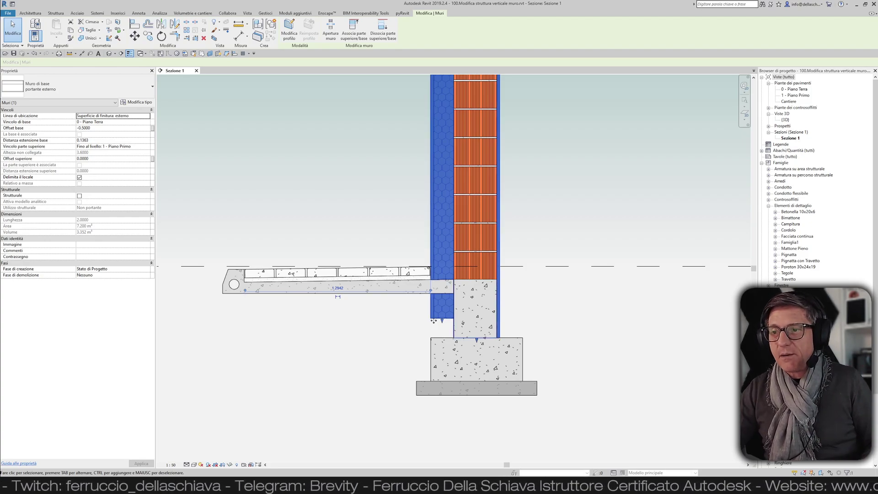
pyautogui.moveTo(443, 323); pyautogui.dragTo(444, 288)
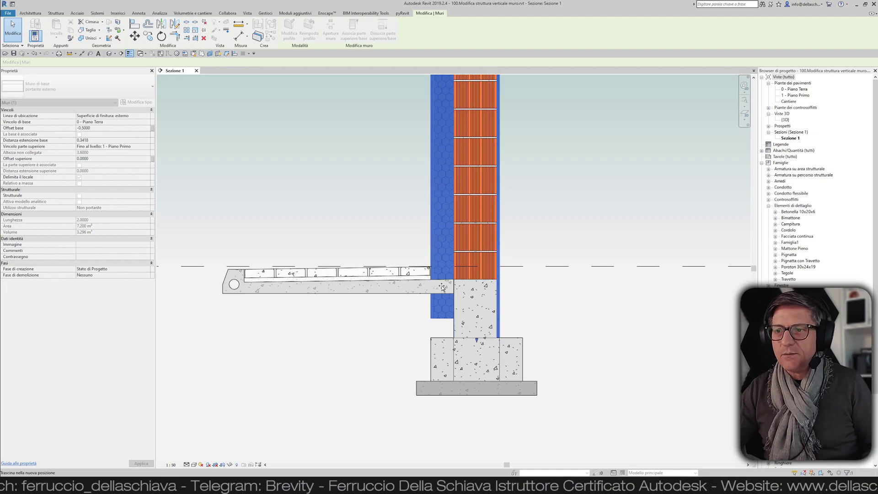
pyautogui.moveTo(443, 288); pyautogui.dragTo(442, 285)
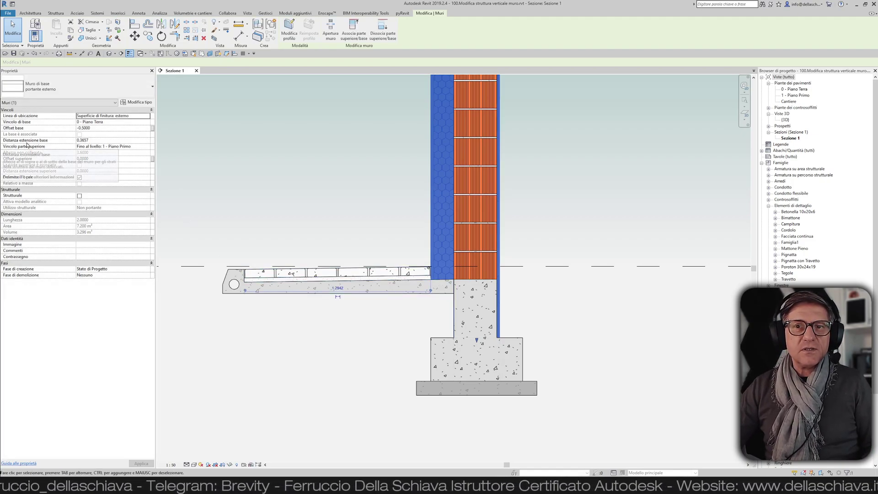
# Set Distanza estensione base to 0.4 and deselect the wall.
pyautogui.click(96, 141)
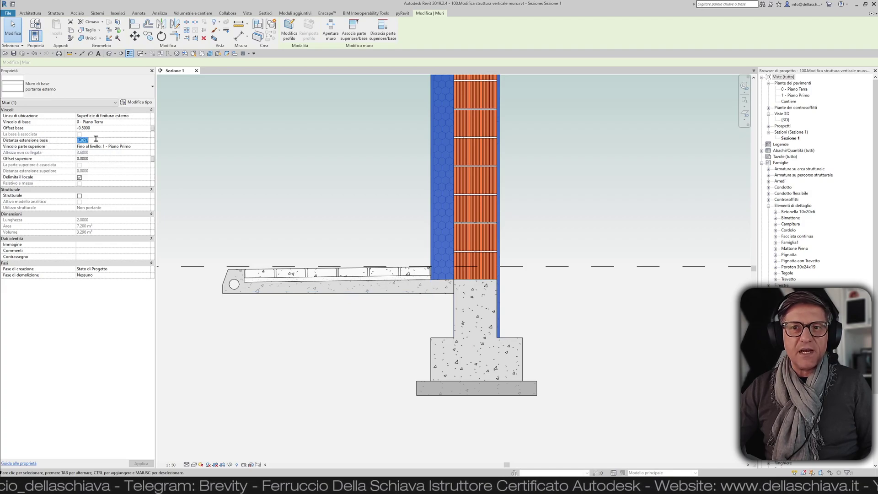
pyautogui.write('0')
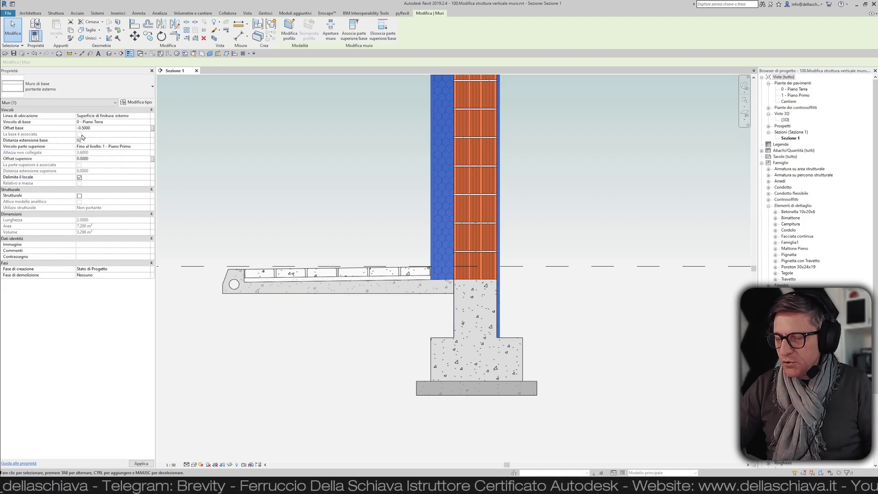
pyautogui.write('.4')
pyautogui.press('Return')
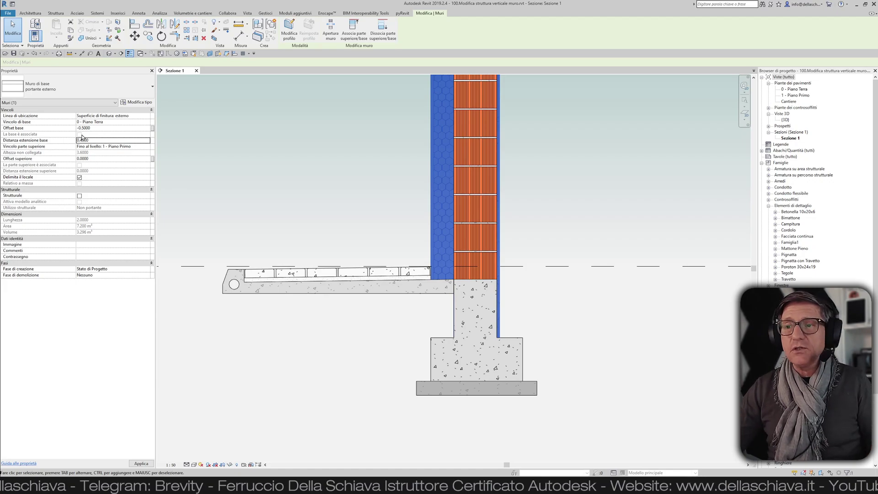
pyautogui.click(320, 366)
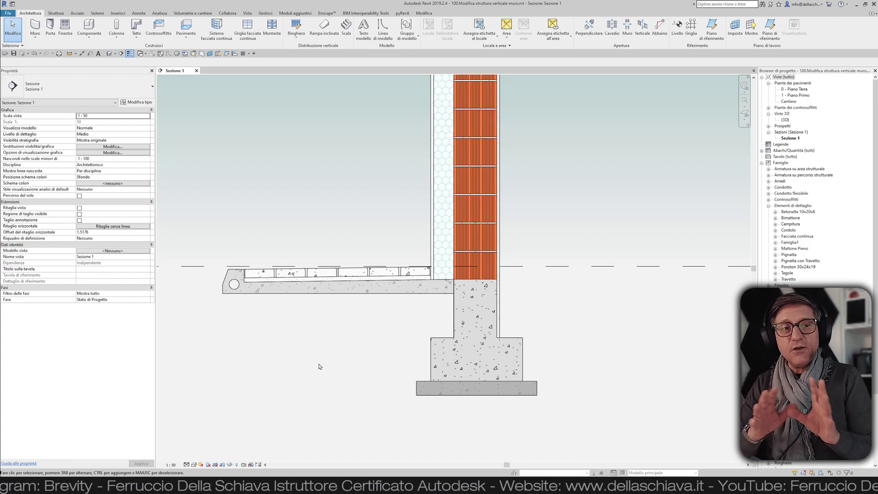
pyautogui.click(439, 228)
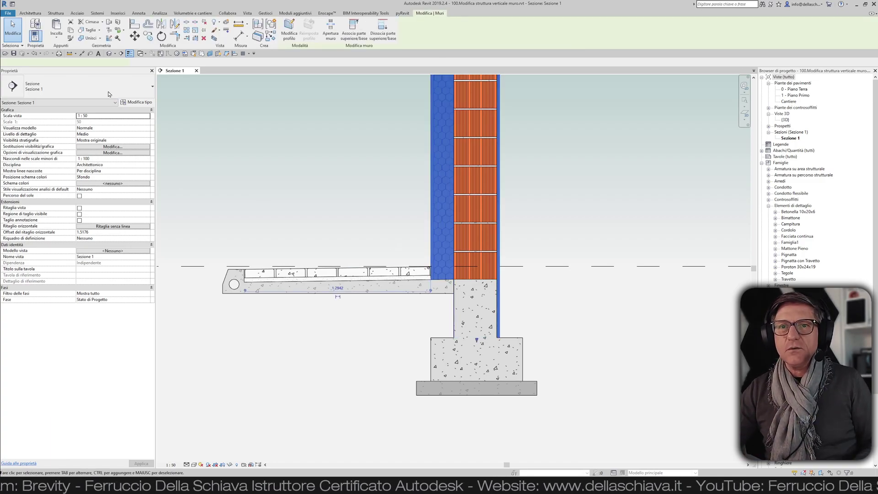
pyautogui.click(136, 102)
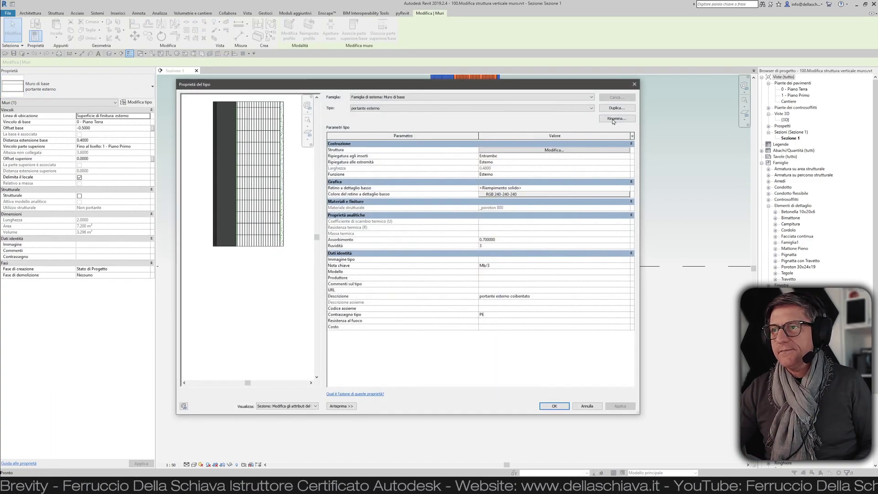
pyautogui.click(584, 150)
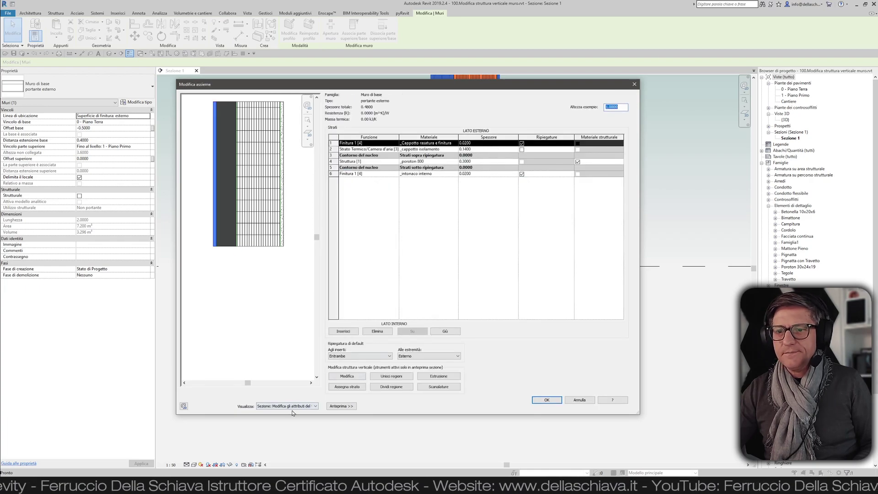
pyautogui.click(348, 378)
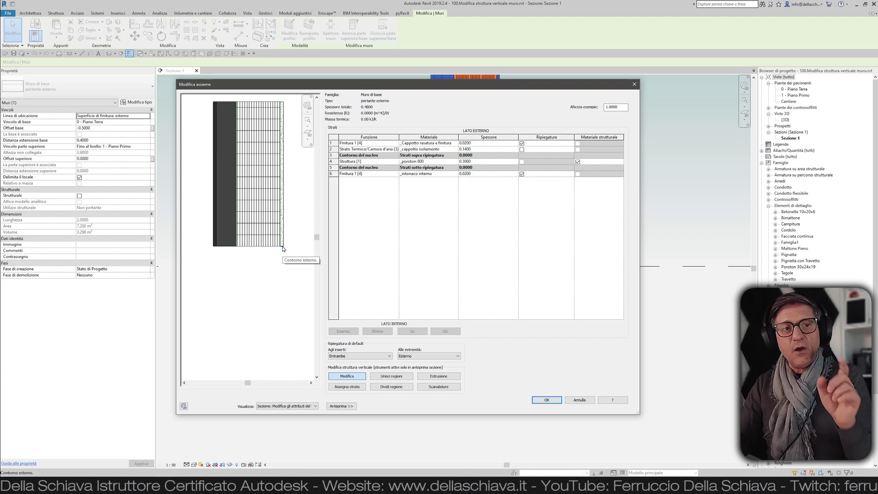
pyautogui.scroll(2, 283, 248)
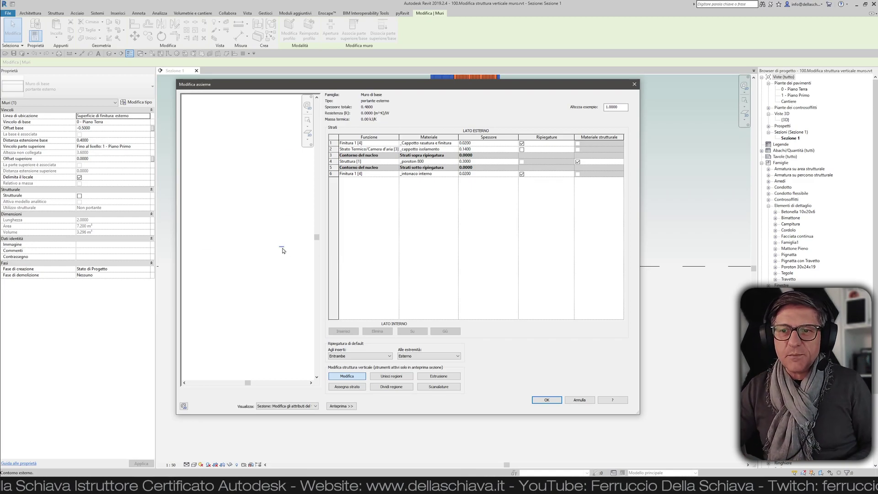
pyautogui.scroll(2, 282, 245)
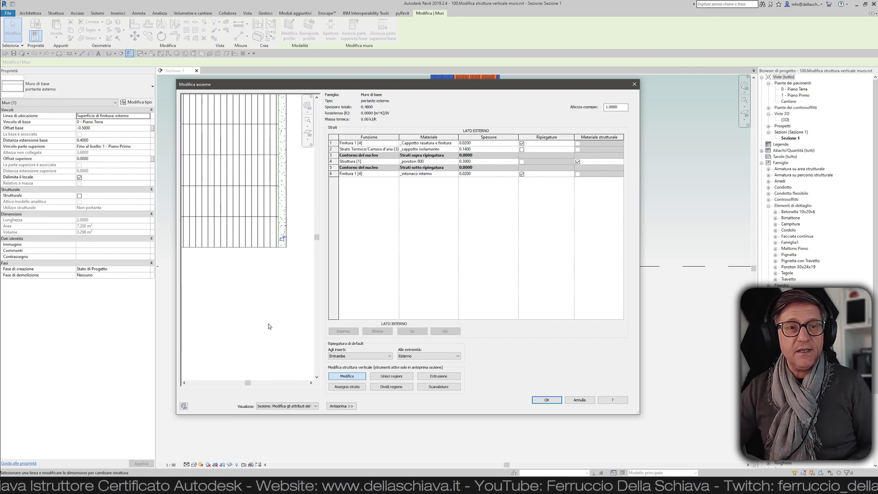
pyautogui.scroll(-1, 269, 326)
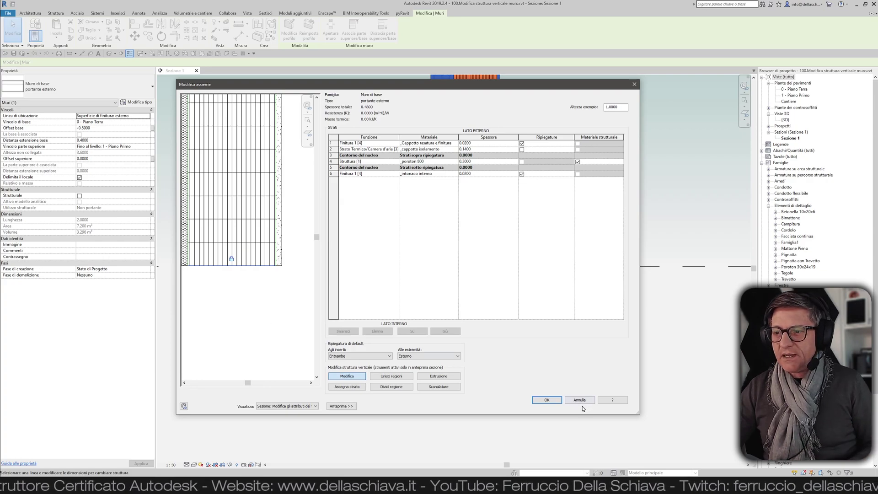
pyautogui.click(546, 401)
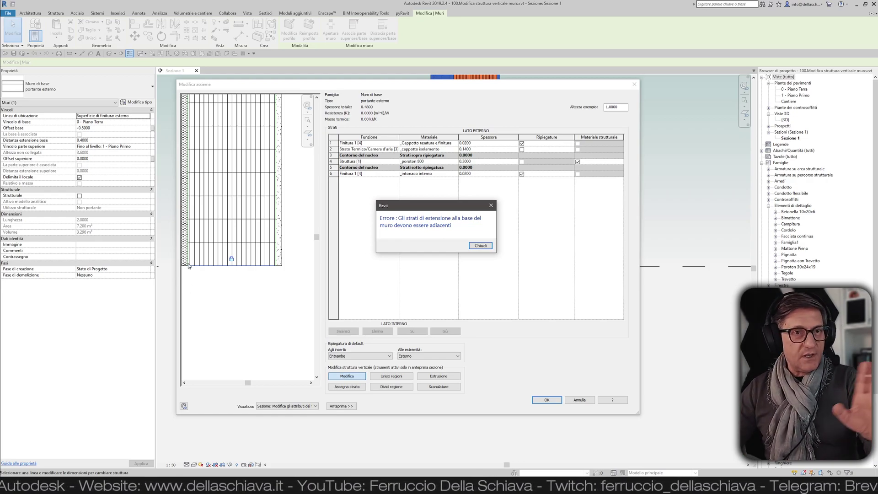
pyautogui.click(480, 246)
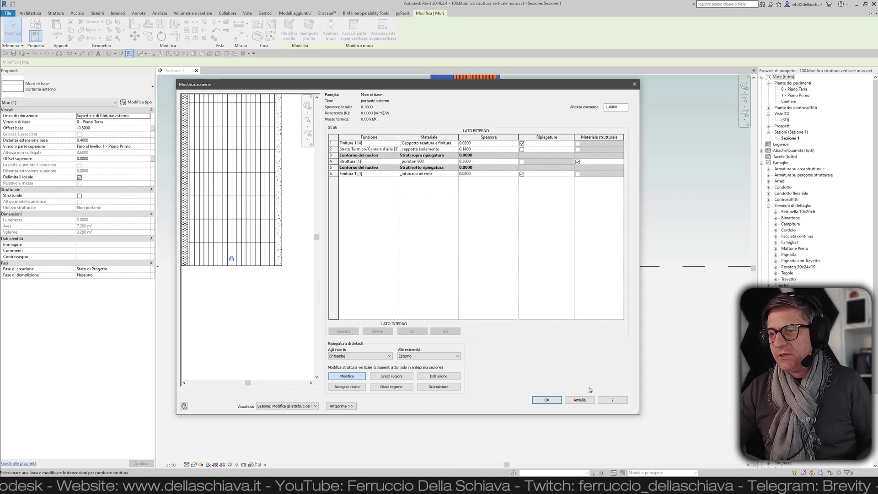
pyautogui.click(582, 399)
pyautogui.click(591, 407)
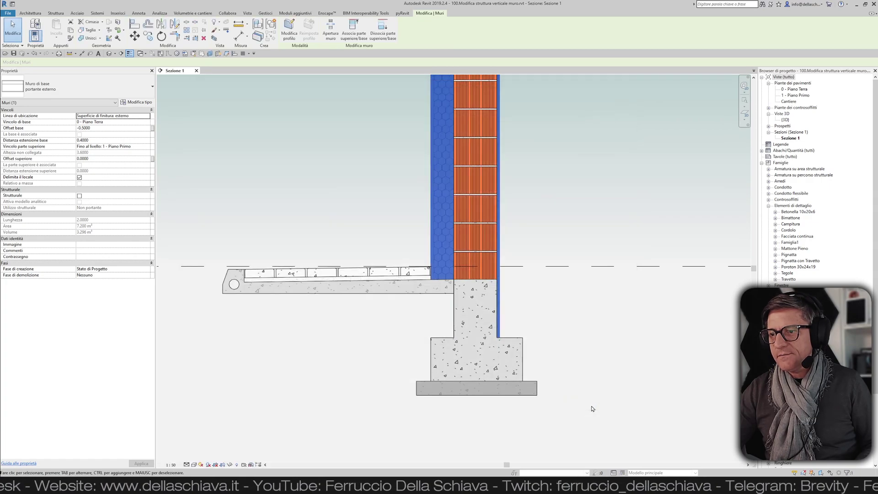